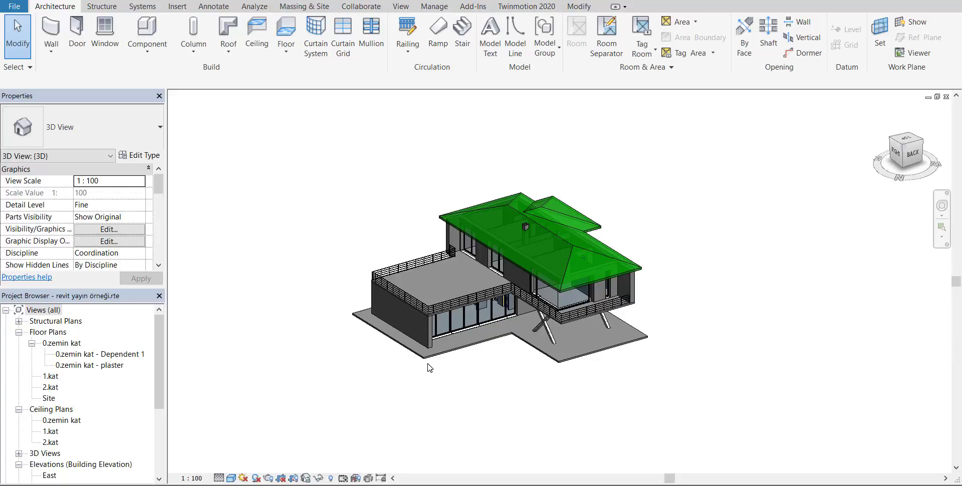
Step: Start a new Schedule/Quantities from the View tab's Schedules dropdown
left_click(405, 11)
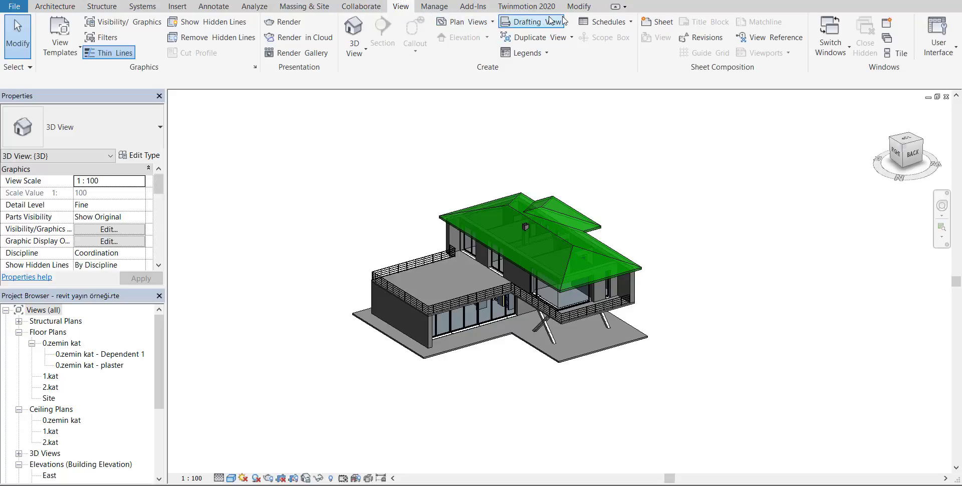
left_click(623, 28)
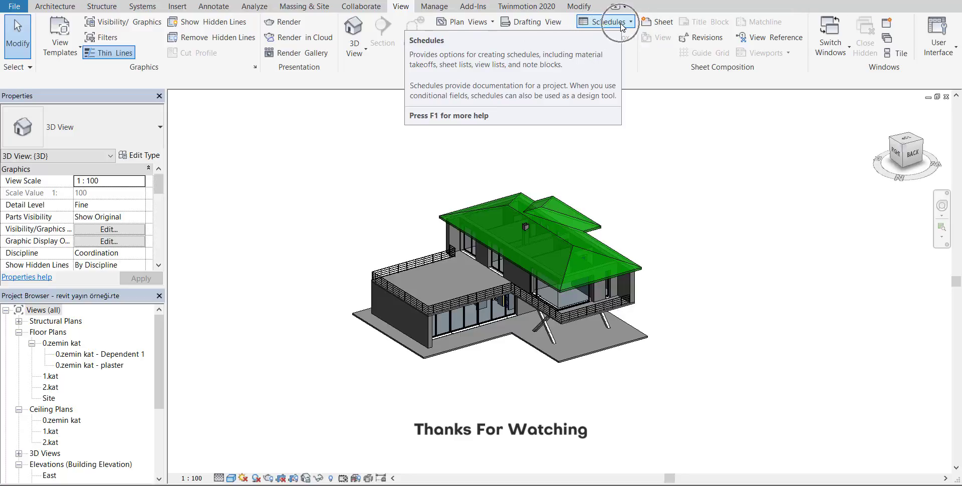
left_click(623, 28)
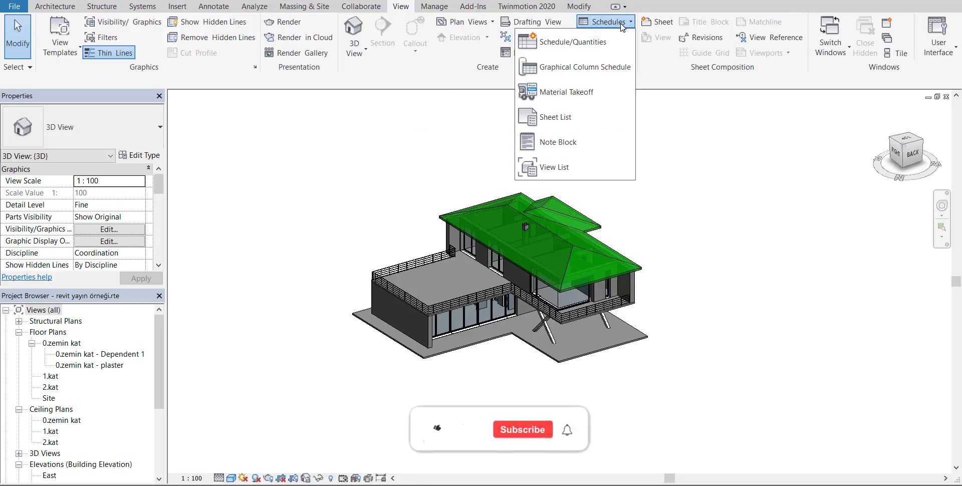
left_click(579, 48)
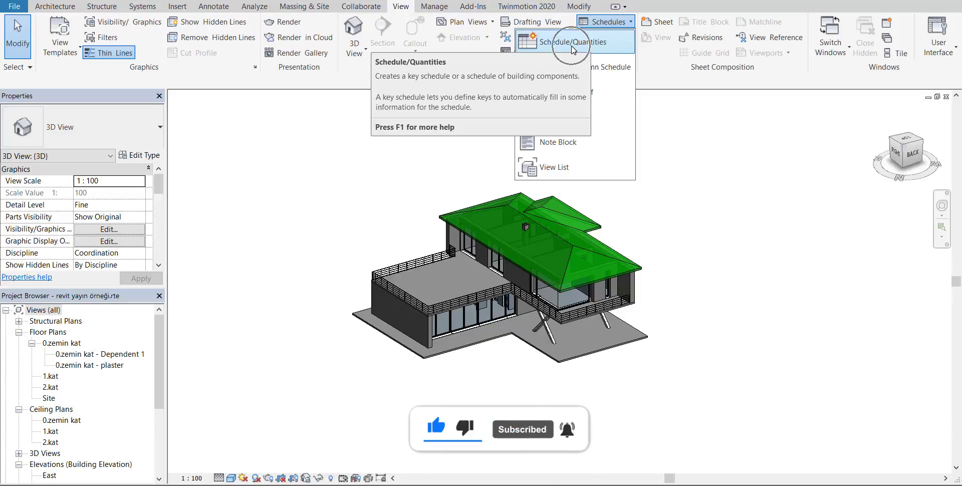
left_click(573, 49)
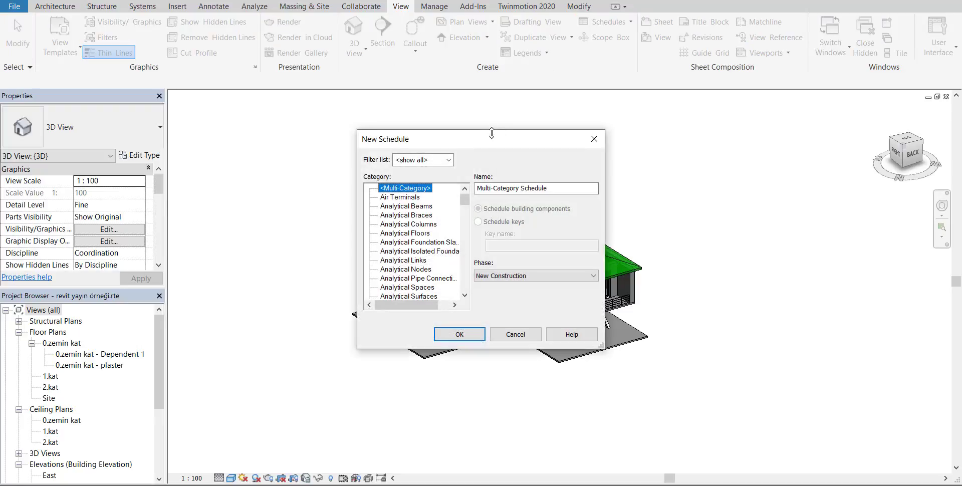
Step: Choose the Windows category and keep the name Window Schedule for the new schedule
mouse_move(492, 130)
left_mouse_down()
mouse_move(468, 119)
mouse_move(463, 131)
left_mouse_up()
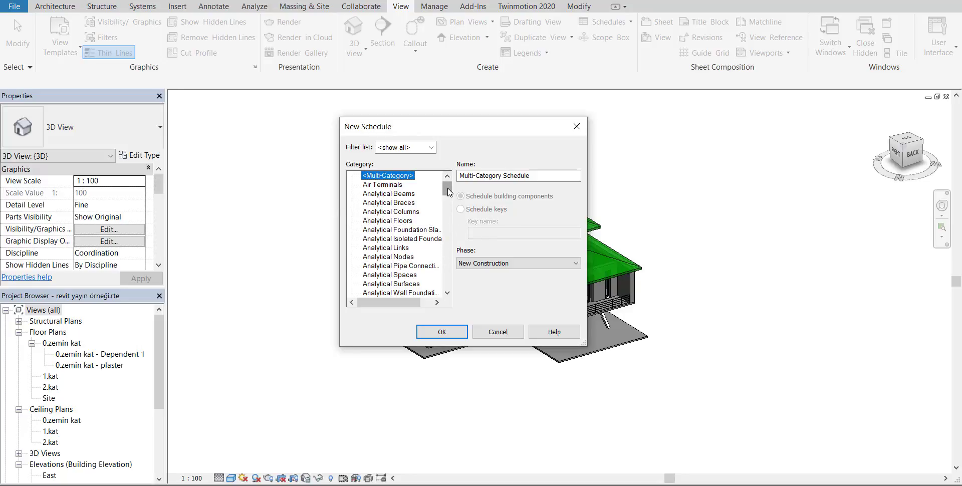
left_click_drag(447, 189, 448, 303)
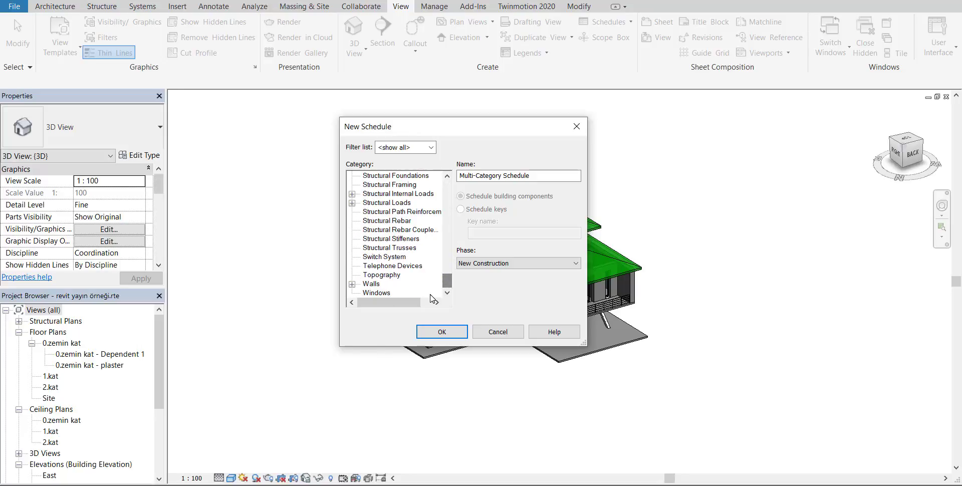
left_click(379, 293)
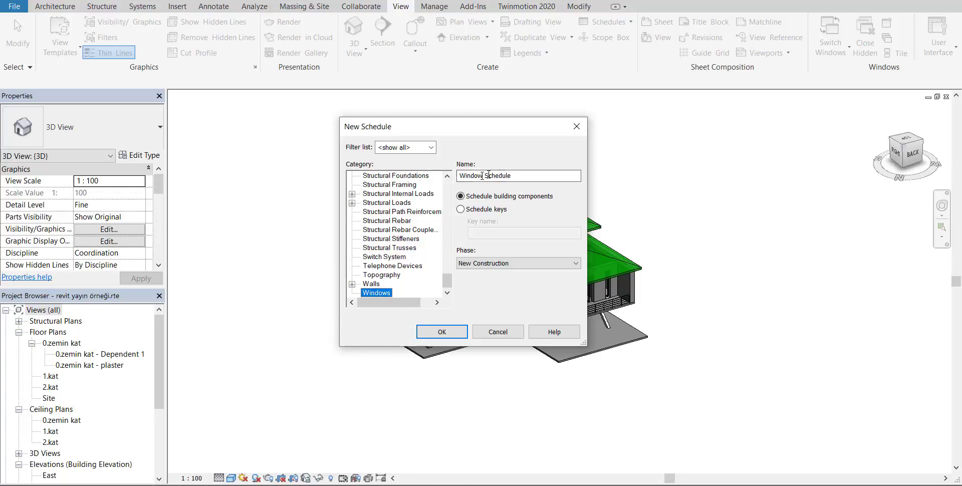
left_click_drag(526, 175, 458, 176)
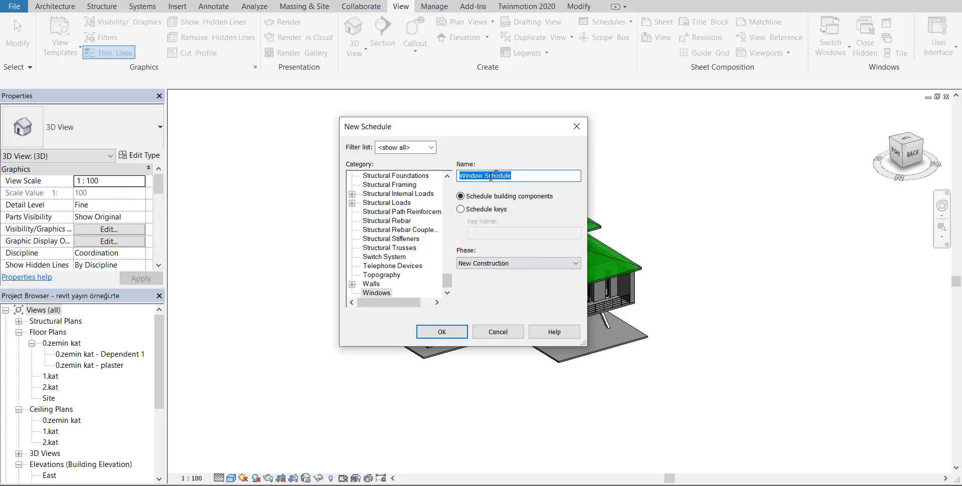
left_click(430, 335)
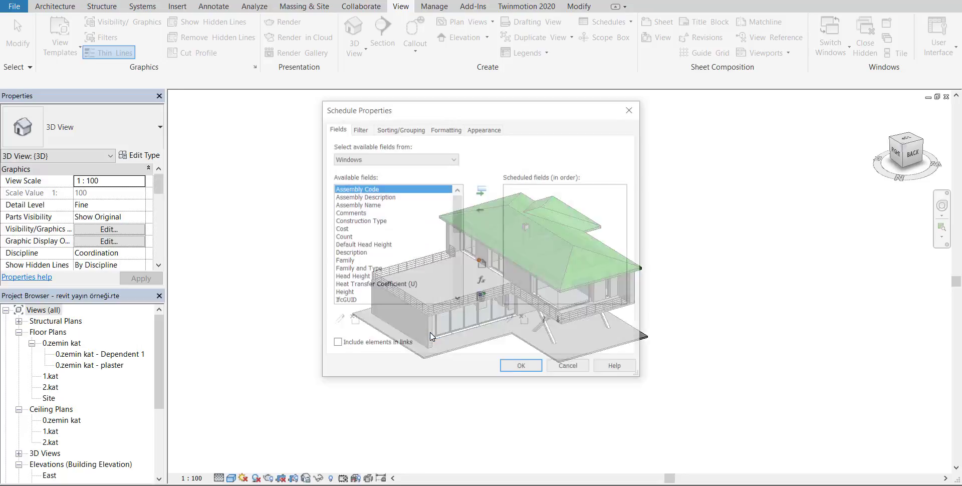
Step: Add Count, then Family and Type, as the schedule's first fields
mouse_move(434, 106)
left_mouse_down()
mouse_move(409, 98)
mouse_move(400, 81)
left_mouse_up()
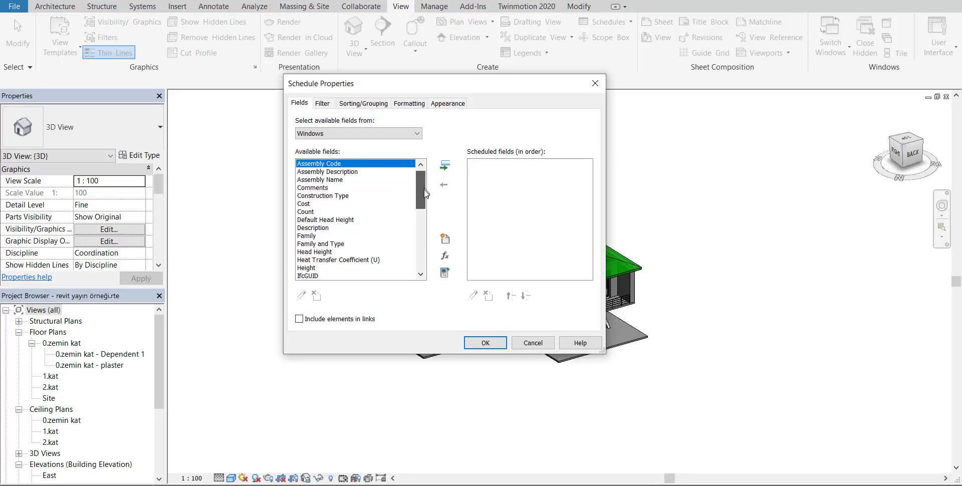
scroll(421, 213, "down", 3)
mouse_move(420, 212)
left_mouse_down()
mouse_move(419, 268)
mouse_move(419, 178)
left_mouse_up()
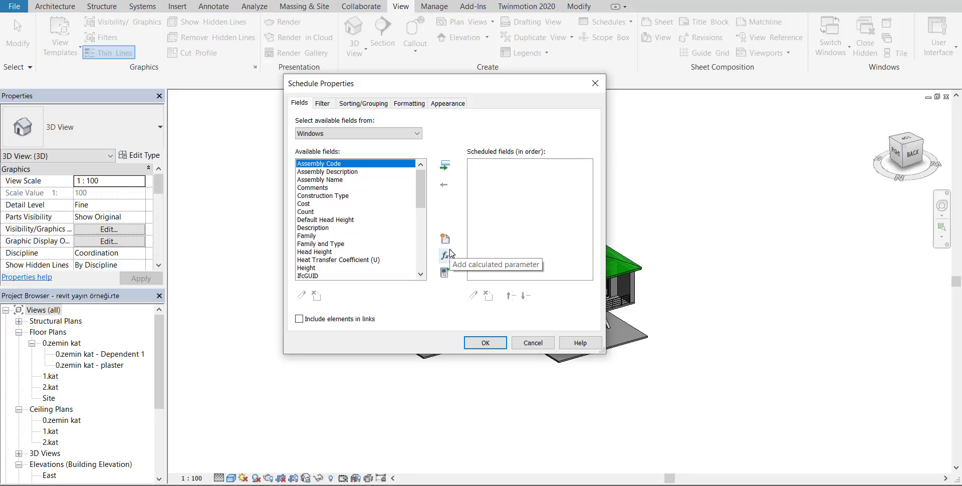
left_click(318, 214)
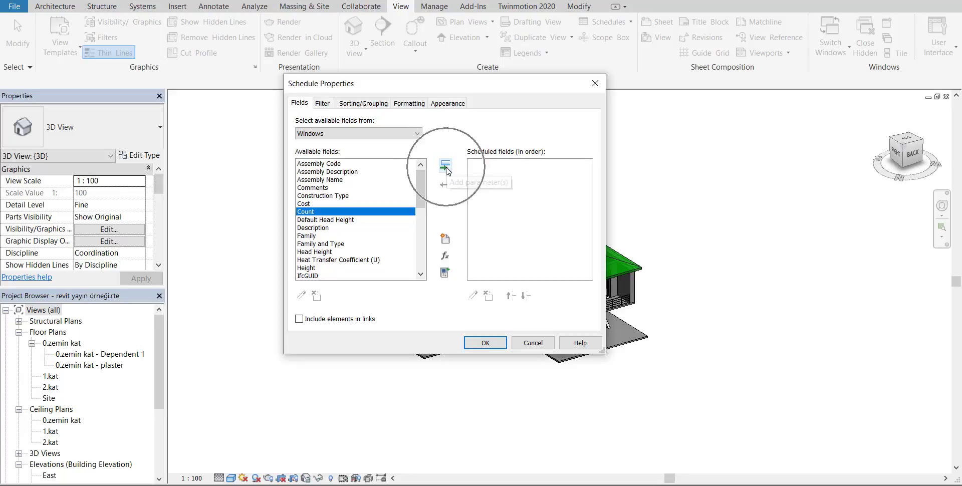
left_click(445, 166)
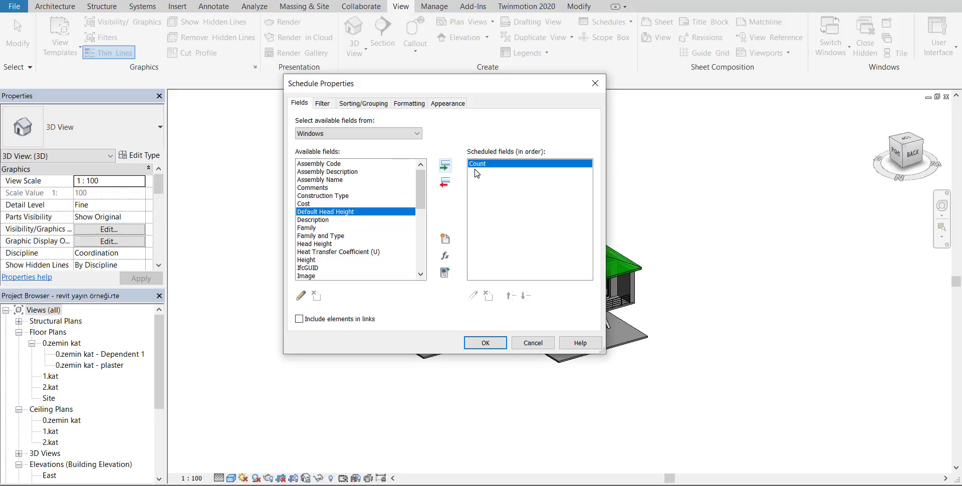
left_click(333, 236)
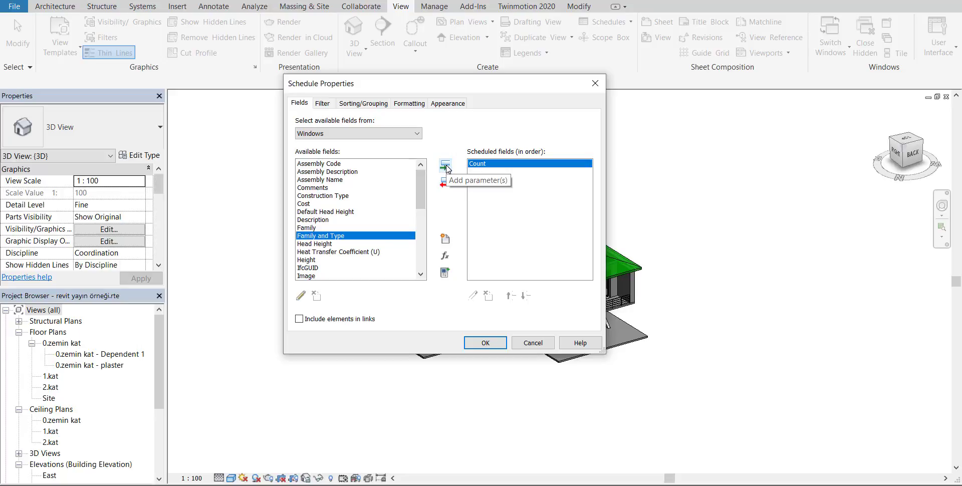
left_click(446, 166)
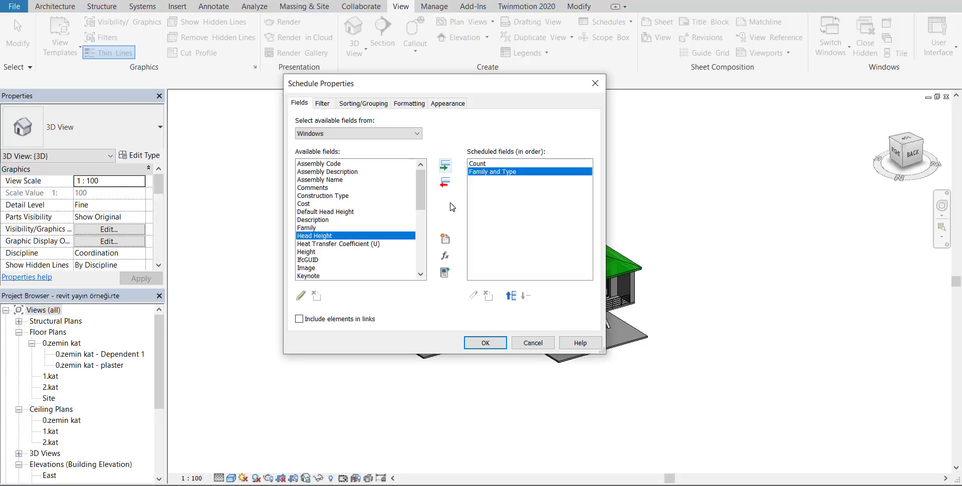
Step: Add Height and Level to the Window Schedule's fields
left_click(311, 252)
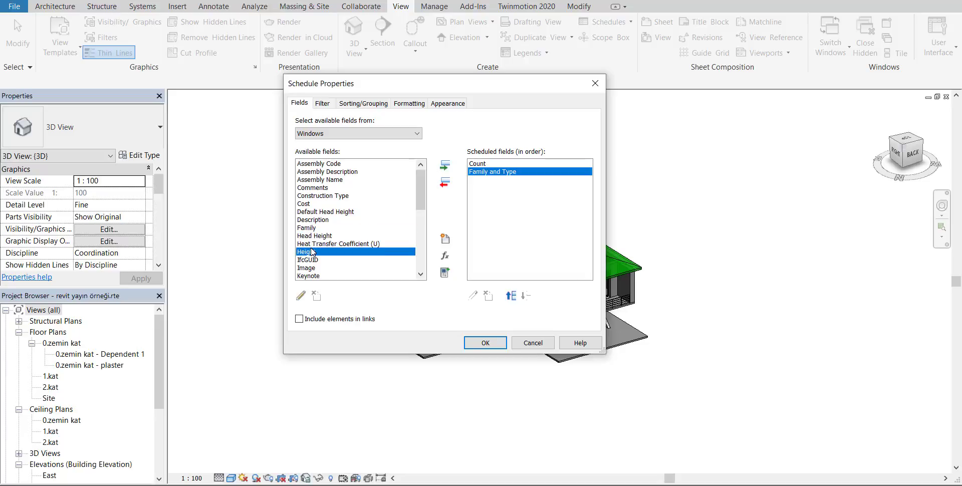
left_click(314, 253)
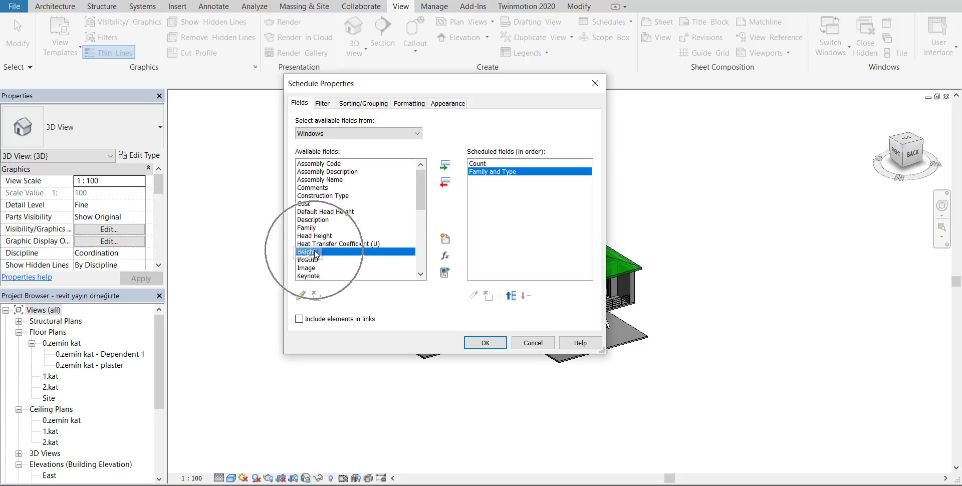
left_click(446, 166)
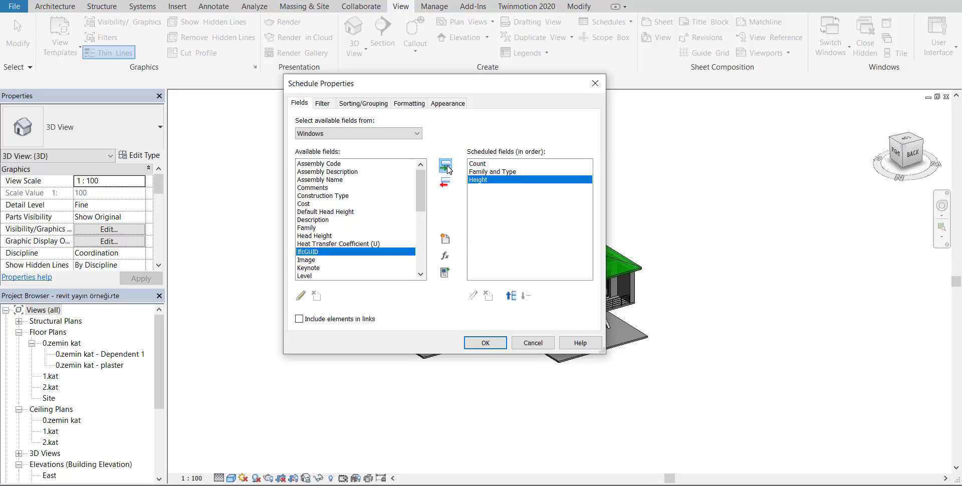
left_click(304, 276)
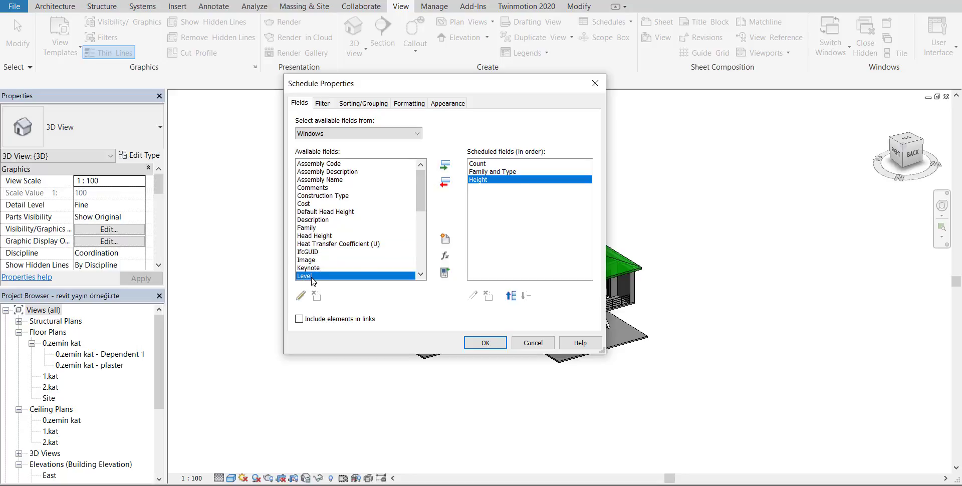
left_click(444, 168)
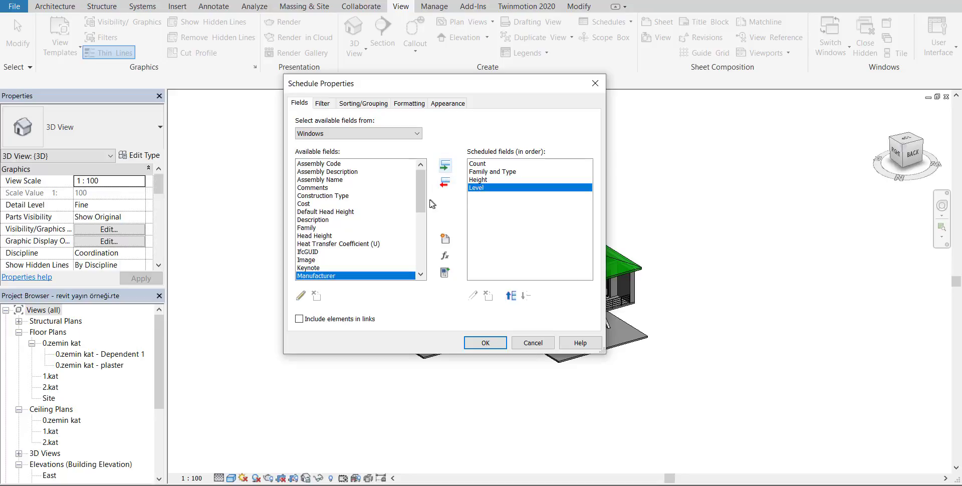
Step: Add Width and confirm to generate the five-column Window Schedule table
left_click_drag(422, 196, 416, 257)
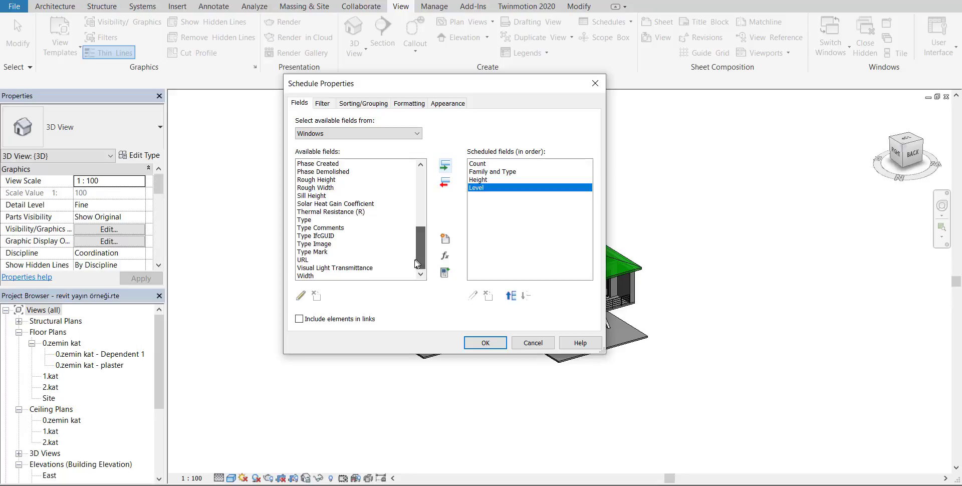
left_click(325, 276)
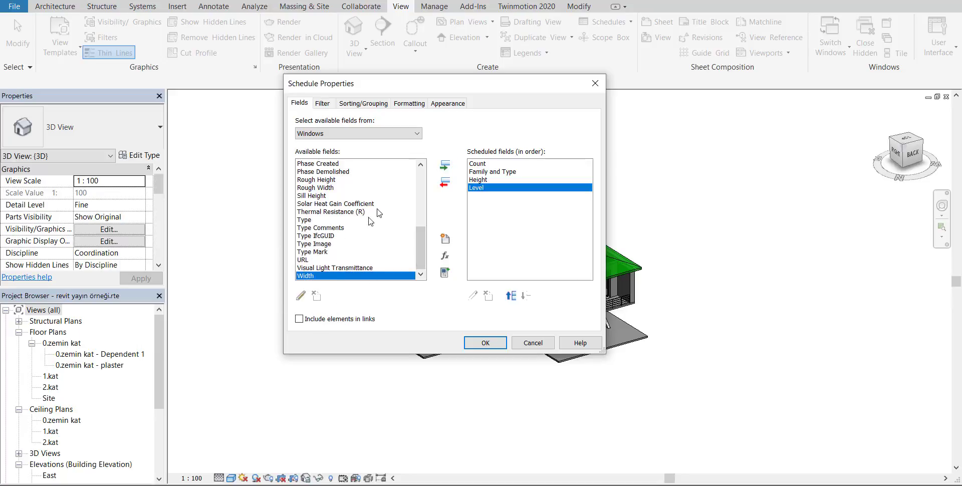
left_click(445, 167)
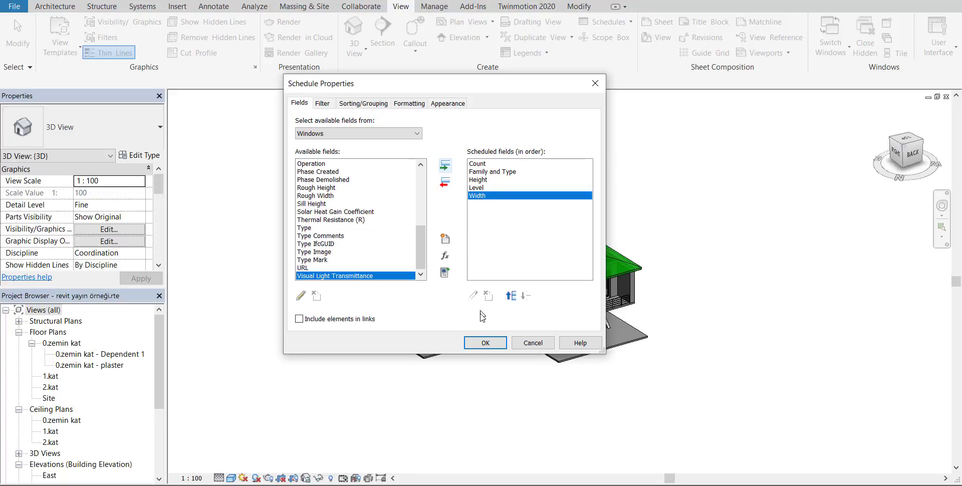
left_click(476, 344)
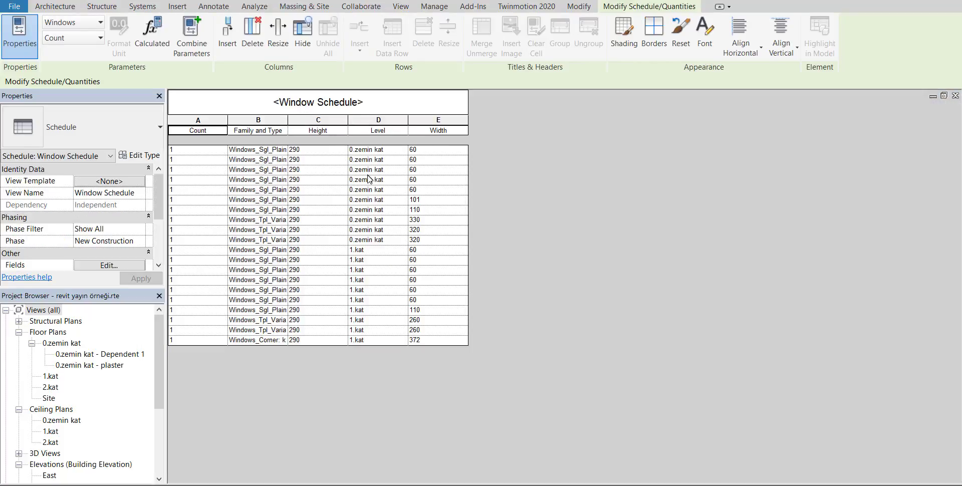
left_click(206, 132)
left_click_drag(208, 133, 194, 134)
left_click(278, 133)
left_click_drag(279, 131, 216, 145)
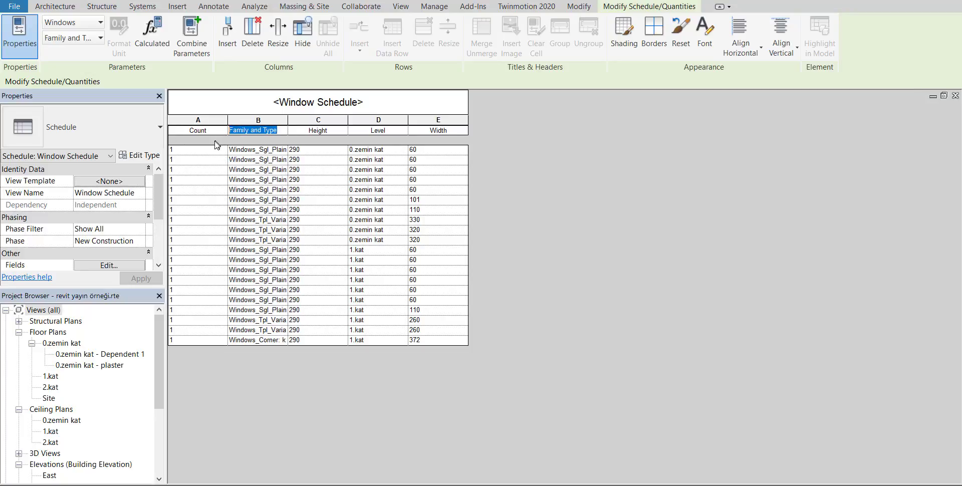
left_click(330, 130)
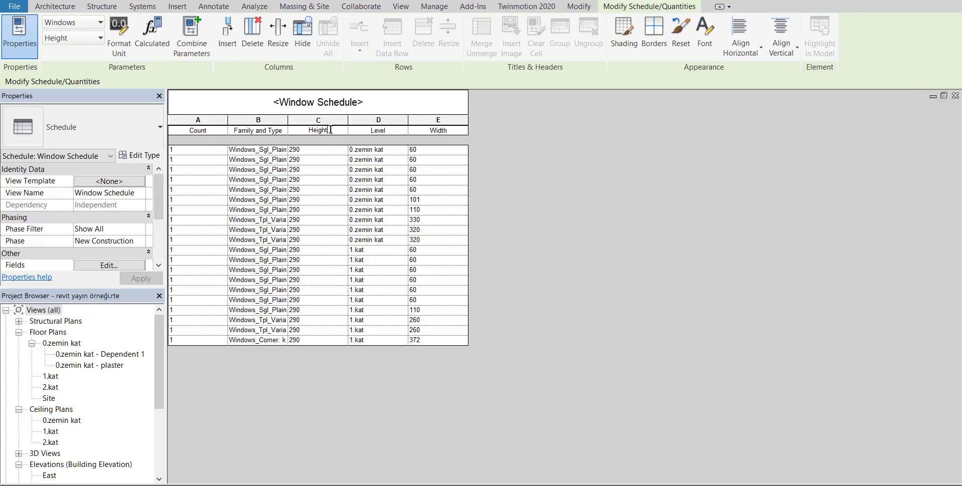
left_click_drag(330, 131, 292, 130)
left_click(393, 131)
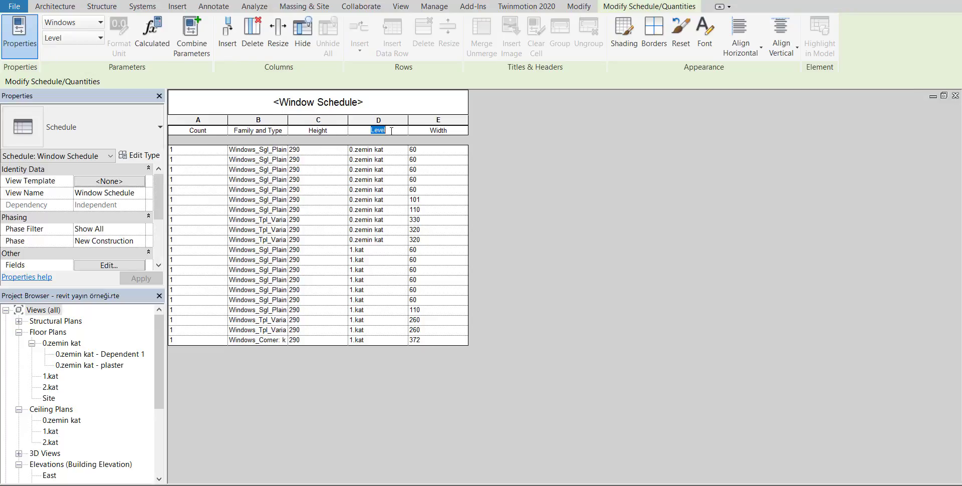
left_click(394, 132)
left_click(449, 131)
left_click_drag(449, 131, 429, 130)
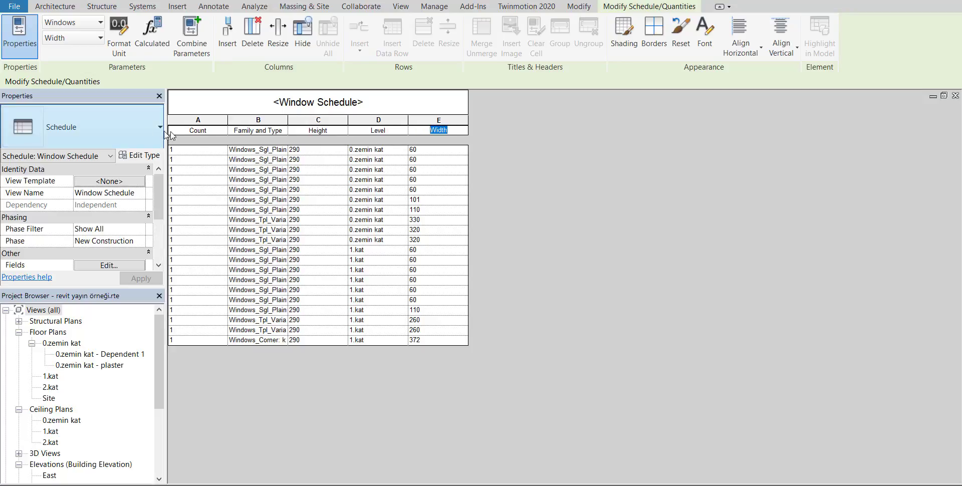
left_click(215, 132)
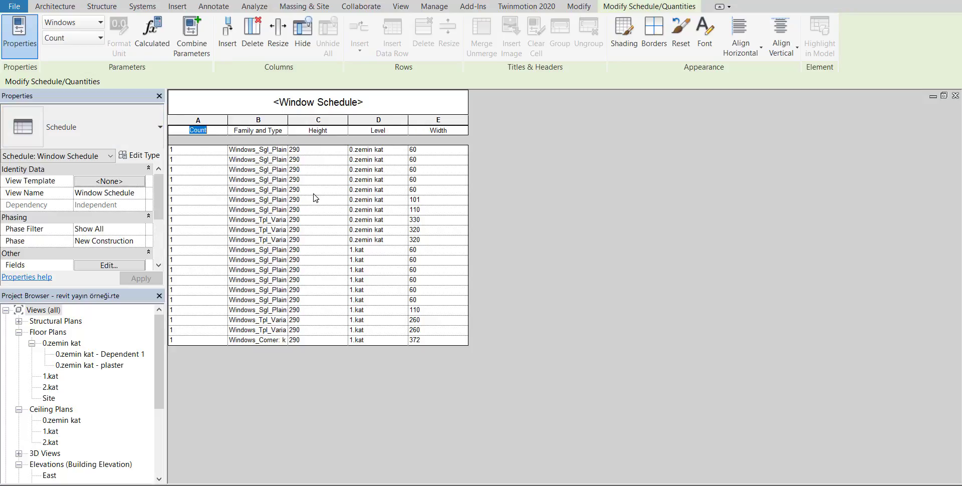
left_click(195, 150)
left_click(257, 152)
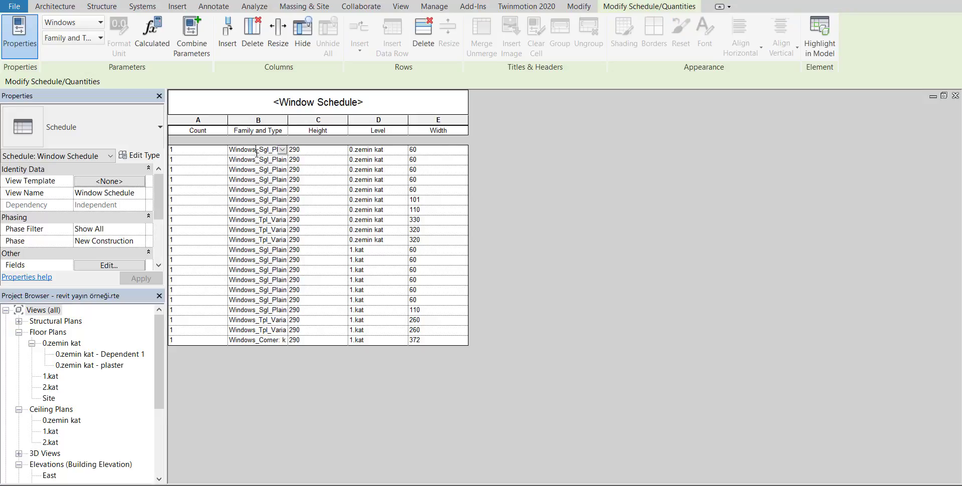
left_click(312, 151)
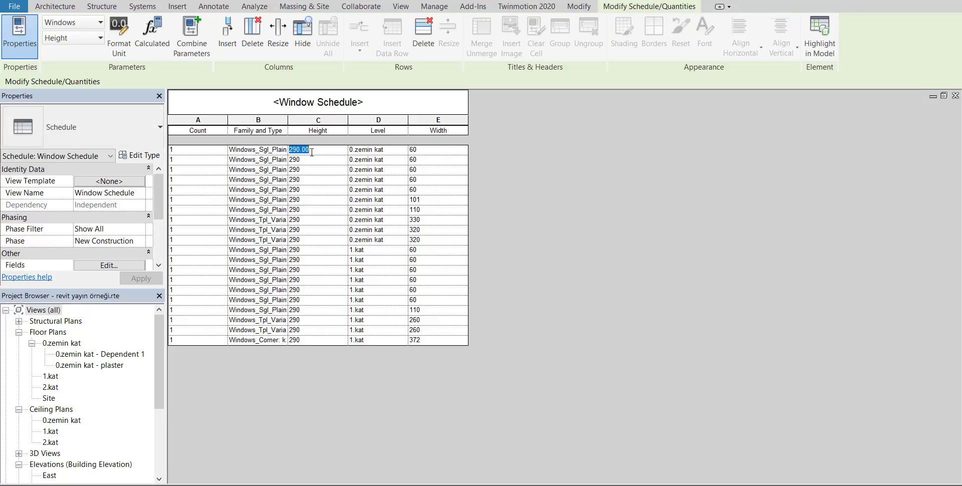
left_click(391, 152)
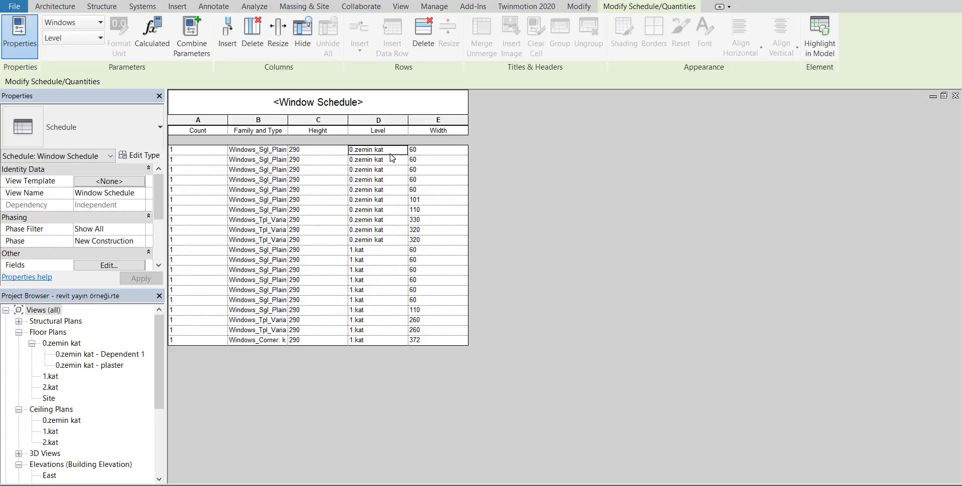
left_click(422, 153)
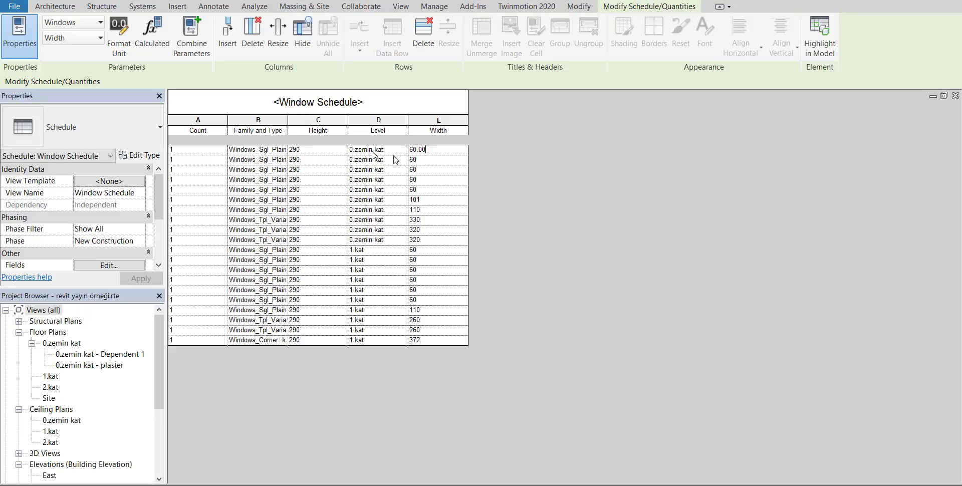
Step: Start exporting the Window Schedule via File > Export > Reports > Schedule
left_click(10, 7)
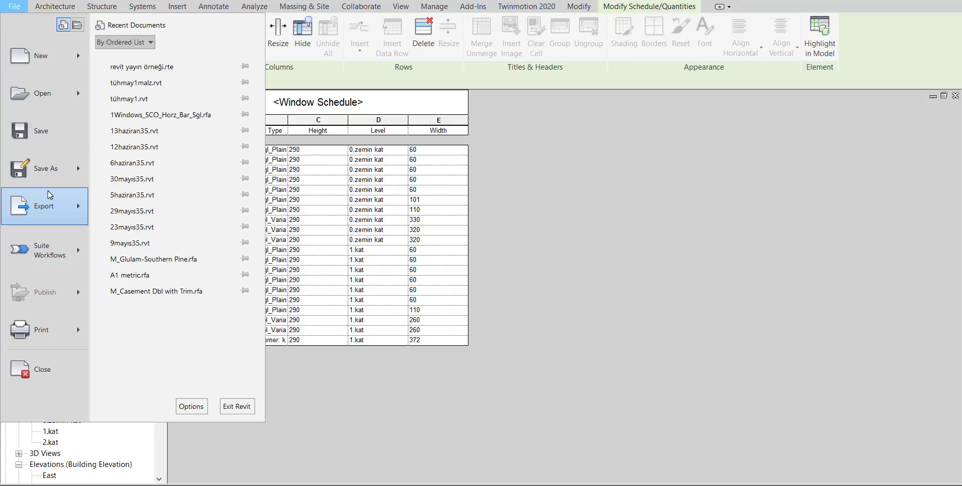
mouse_move(43, 206)
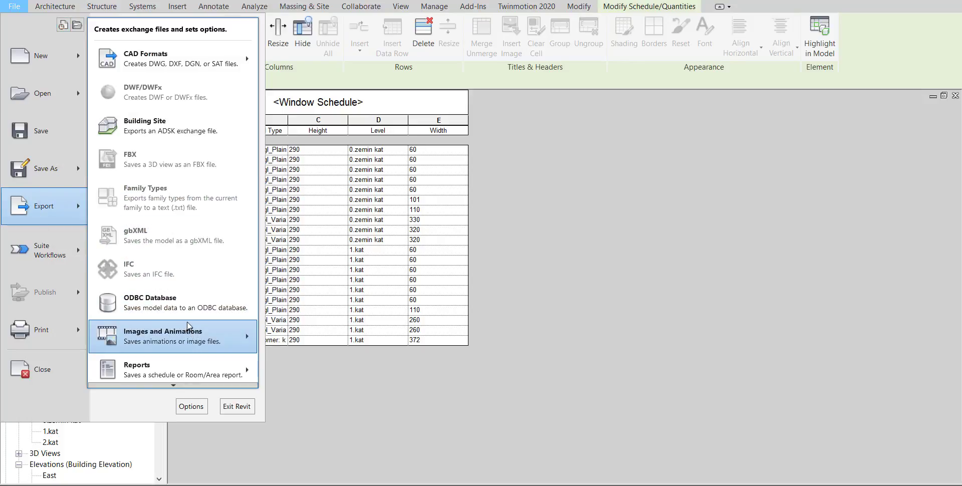
left_click(217, 375)
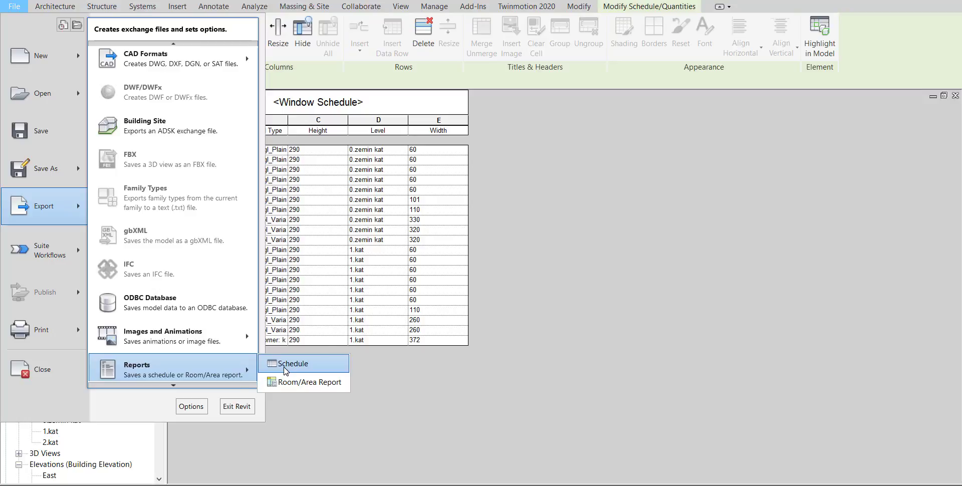
left_click(286, 366)
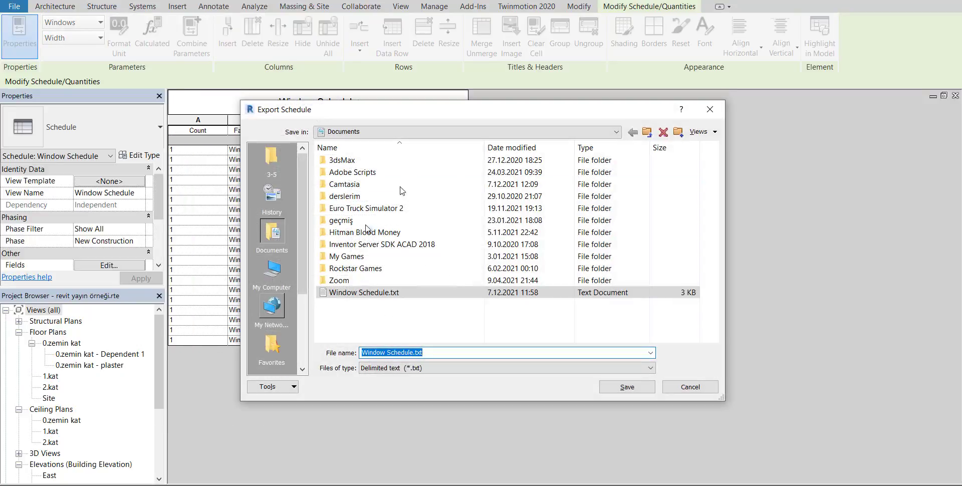
Step: Save the export as Window Schedule.txt in Documents, overwriting the existing file
left_click_drag(456, 117, 418, 60)
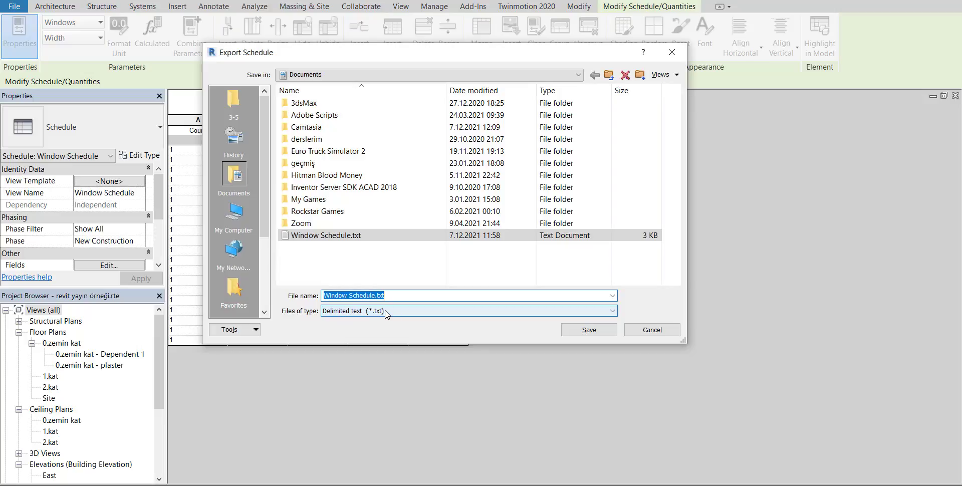
left_click(590, 330)
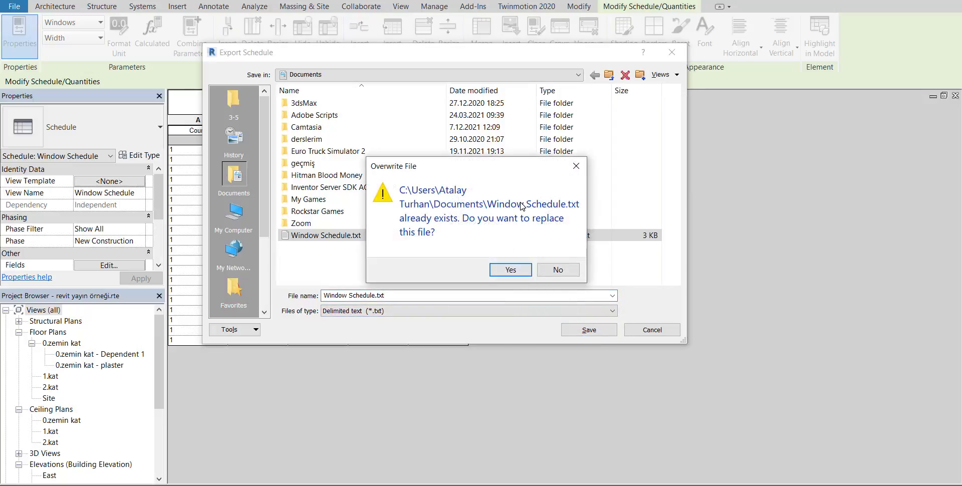
left_click_drag(514, 170, 541, 158)
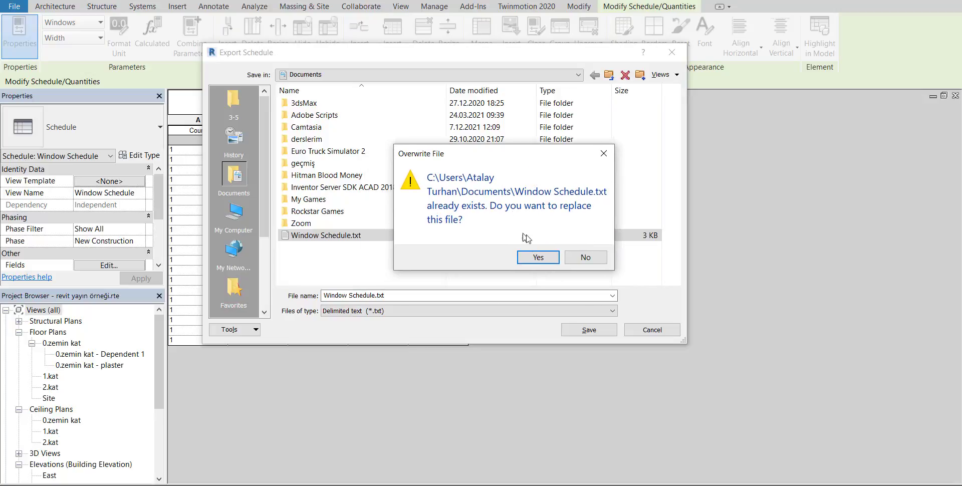
left_click(537, 254)
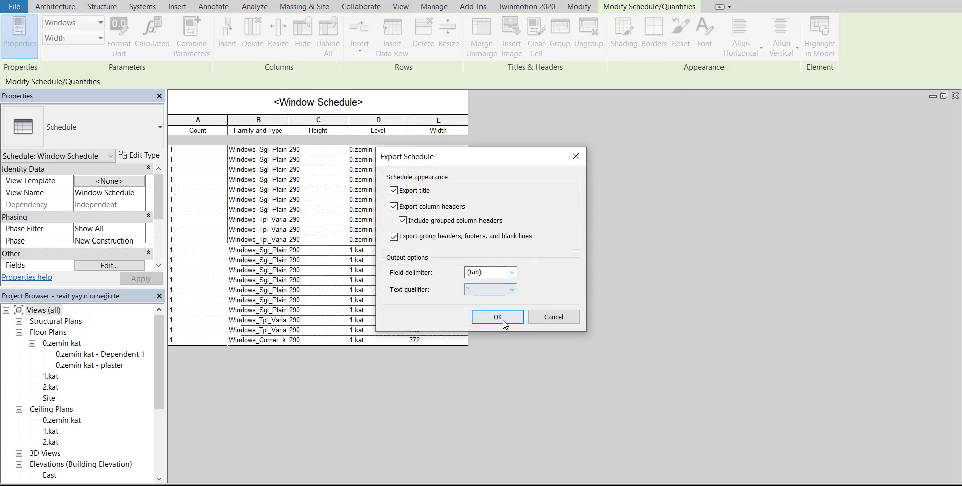
Step: Keep the tab delimiter and header settings and write the export file
left_click(503, 320)
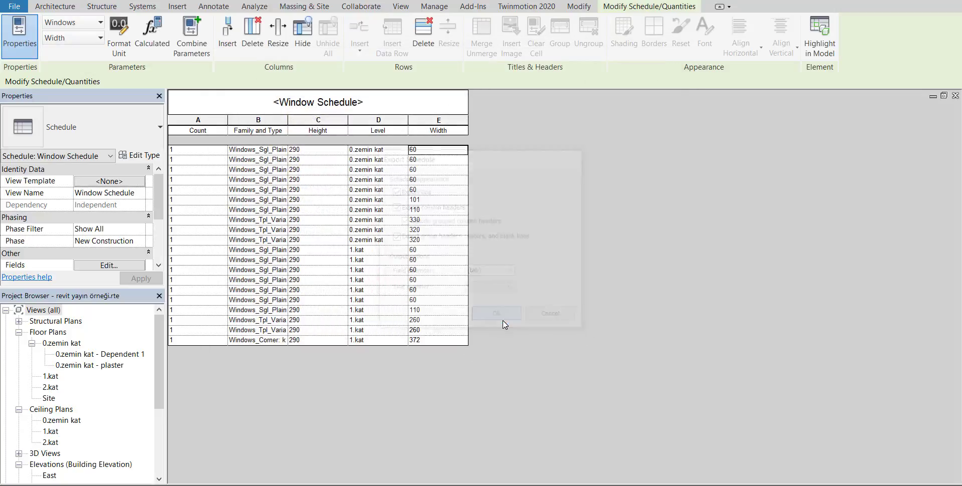